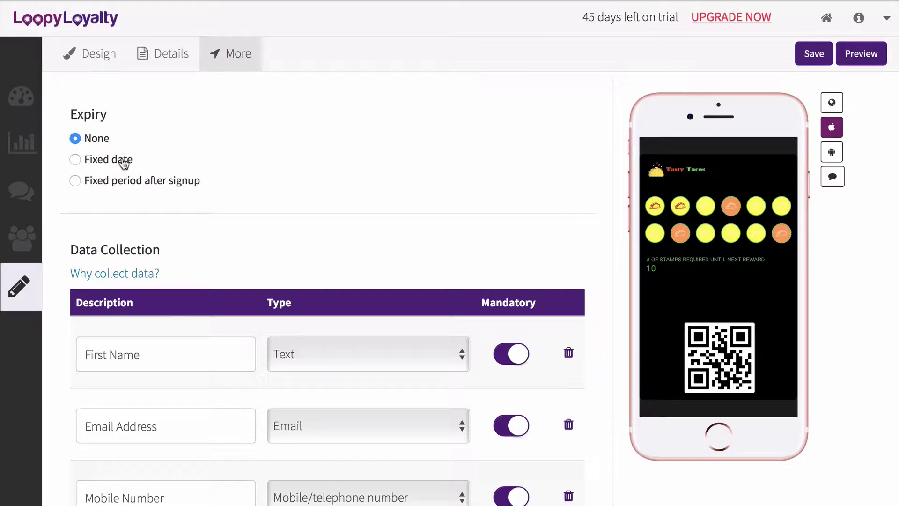
Try giving the card a fixed expiry date of 31 Dec 2017.
left_click(122, 161)
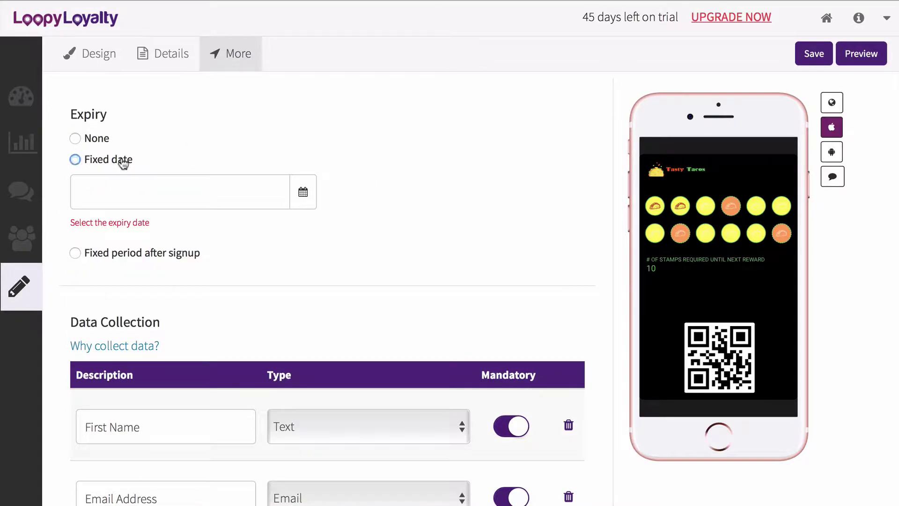
left_click(295, 199)
left_click(261, 226)
left_click(261, 225)
left_click(262, 226)
left_click(262, 225)
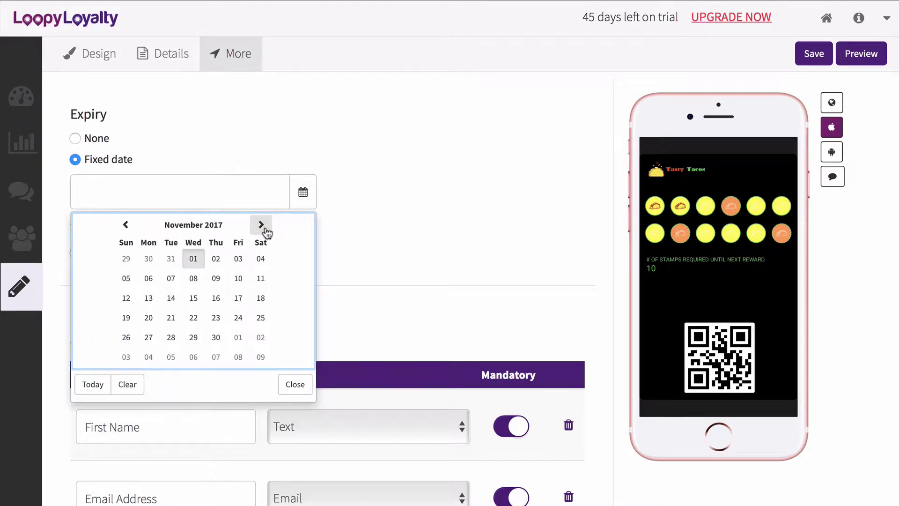
left_click(261, 225)
left_click(126, 357)
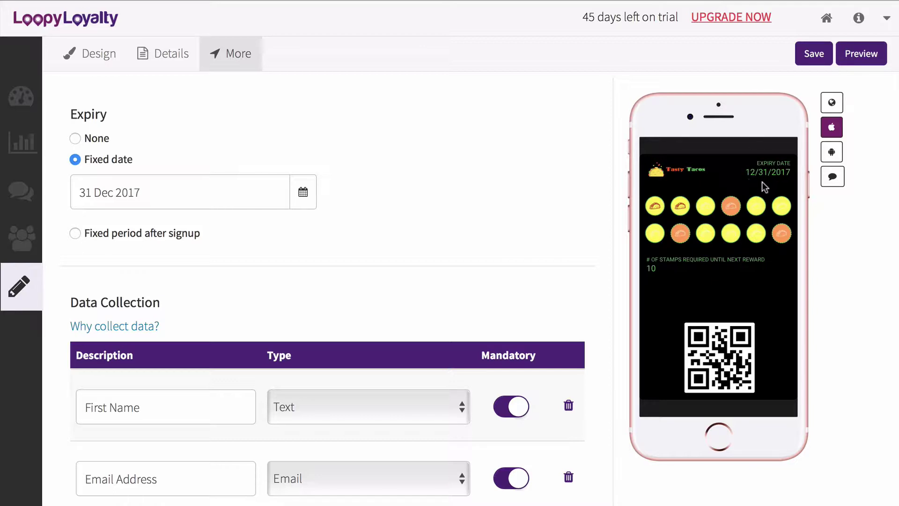
Switch to a 3-month expiry after signup, then remove expiry so cards never expire.
left_click(172, 234)
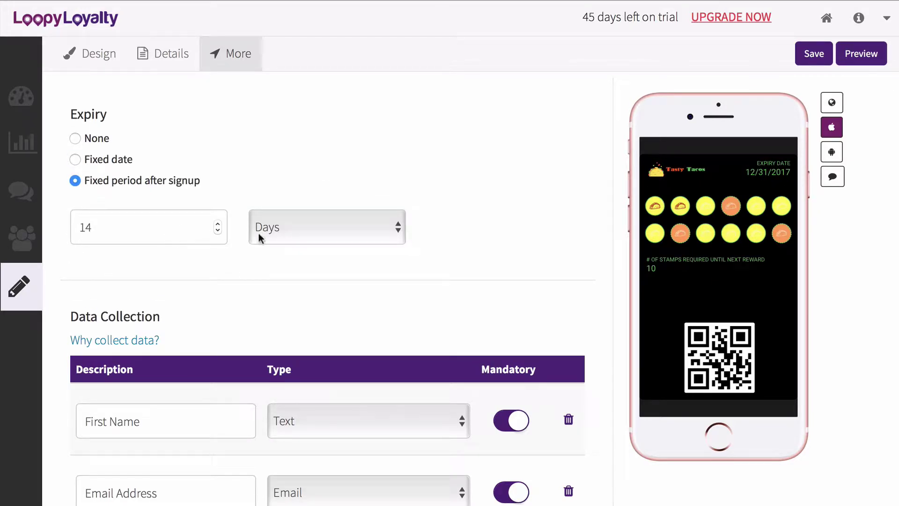
left_click(294, 229)
left_click(301, 255)
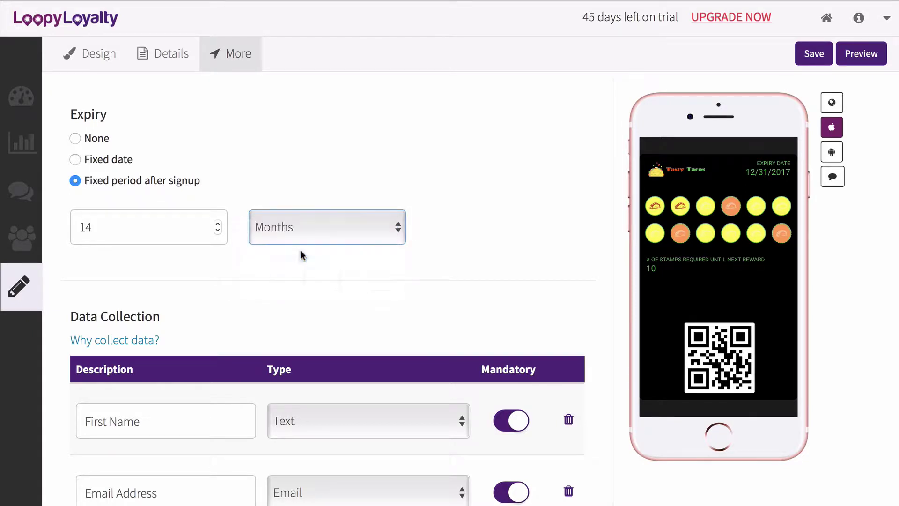
left_click_drag(146, 230, 77, 213)
type("3")
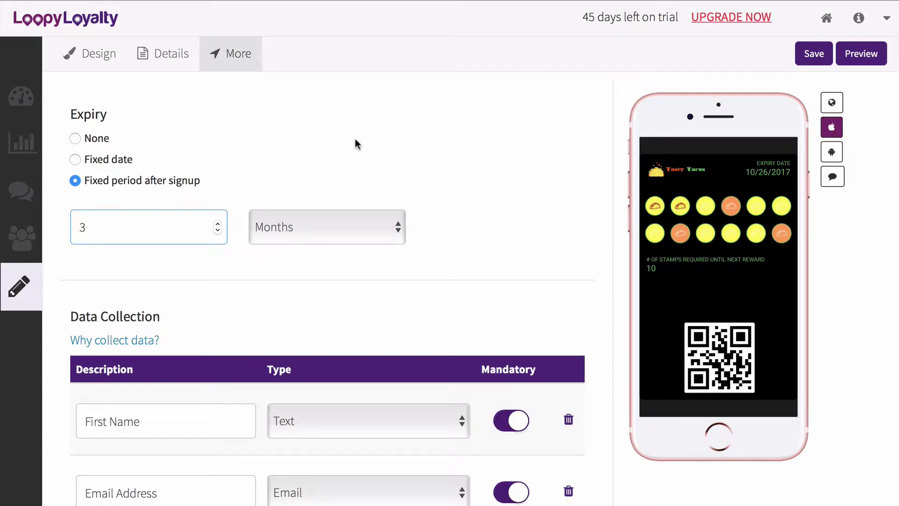
left_click(356, 139)
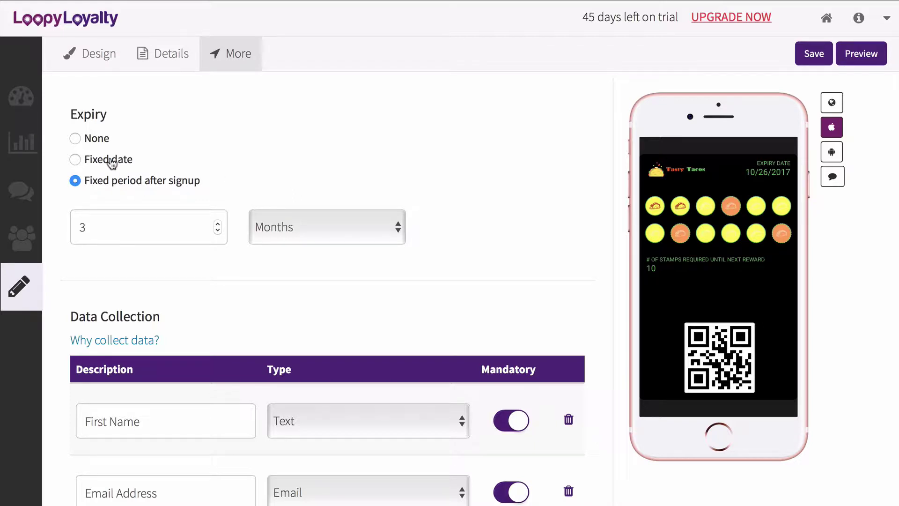
left_click(74, 139)
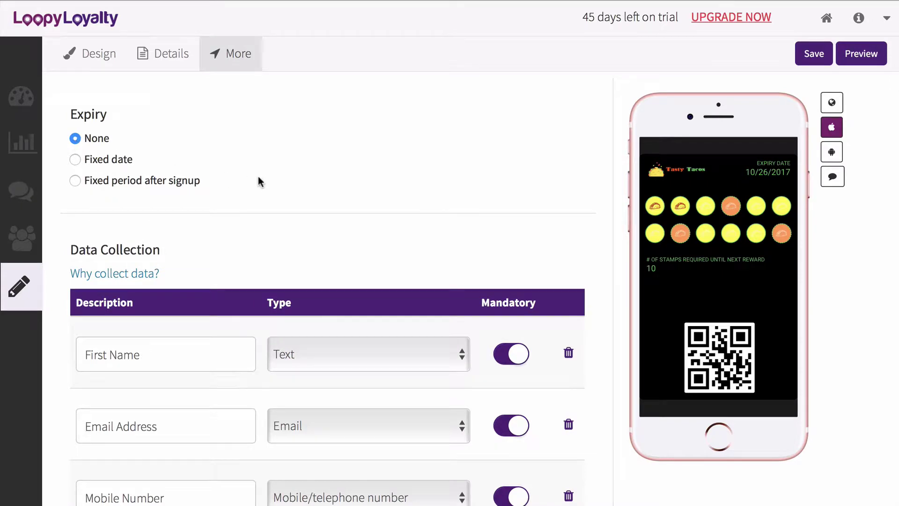
Preview the customer sign-up web form and scroll through its fields.
scroll(257, 176, "down", 3)
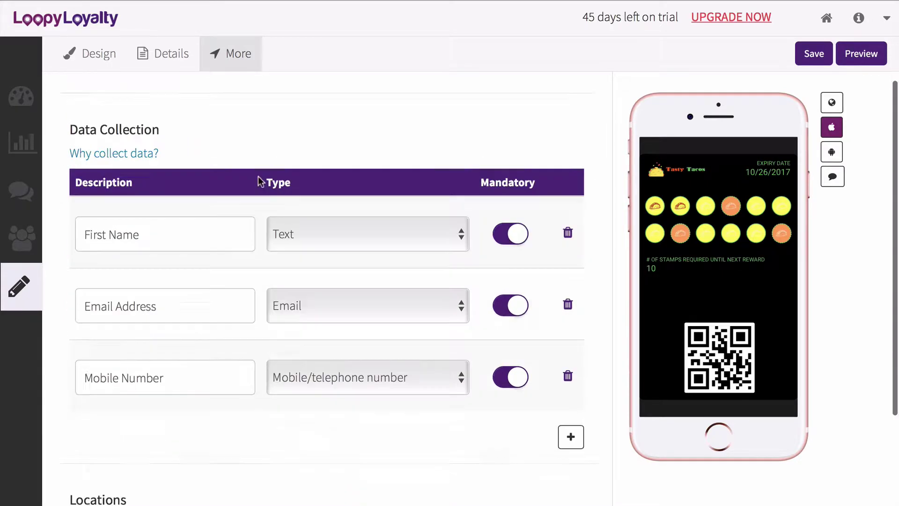
left_click(191, 198)
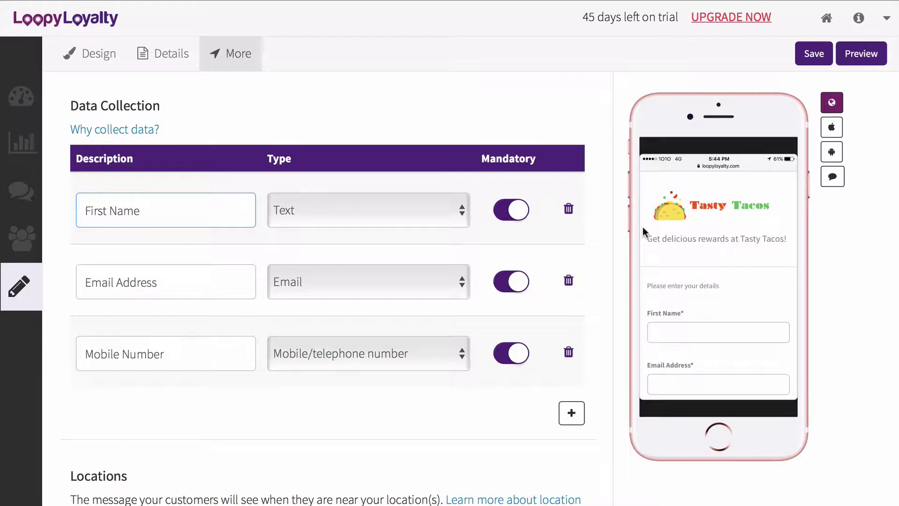
scroll(734, 232, "down", 2)
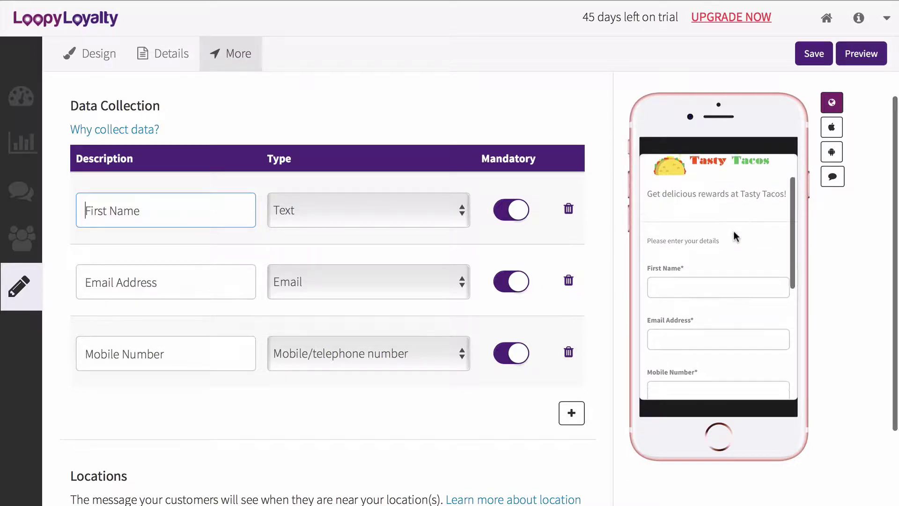
scroll(734, 231, "down", 6)
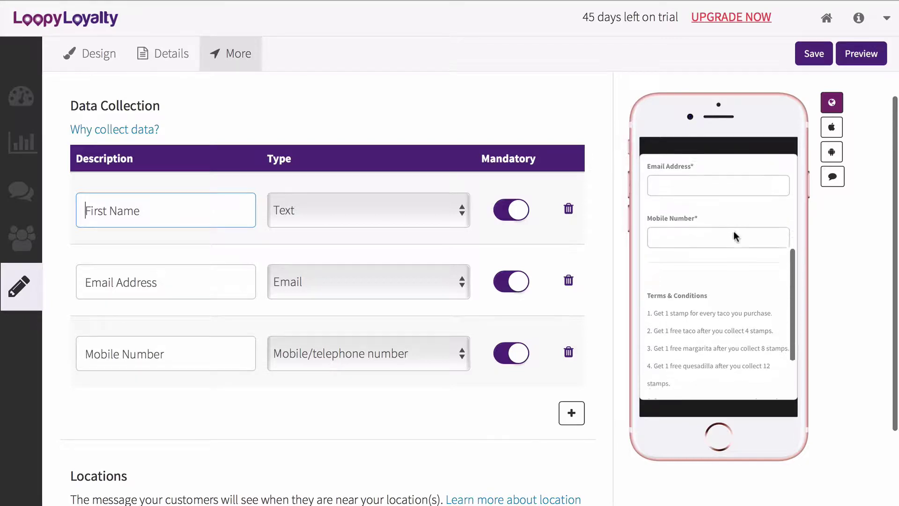
scroll(733, 231, "down", 4)
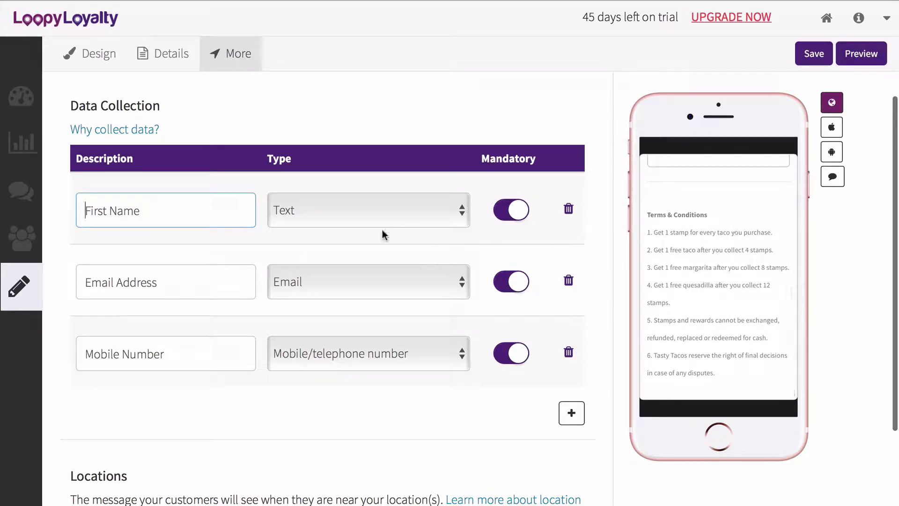
Delete the Mobile Number field, leaving First Name and Email Address.
left_click(223, 348)
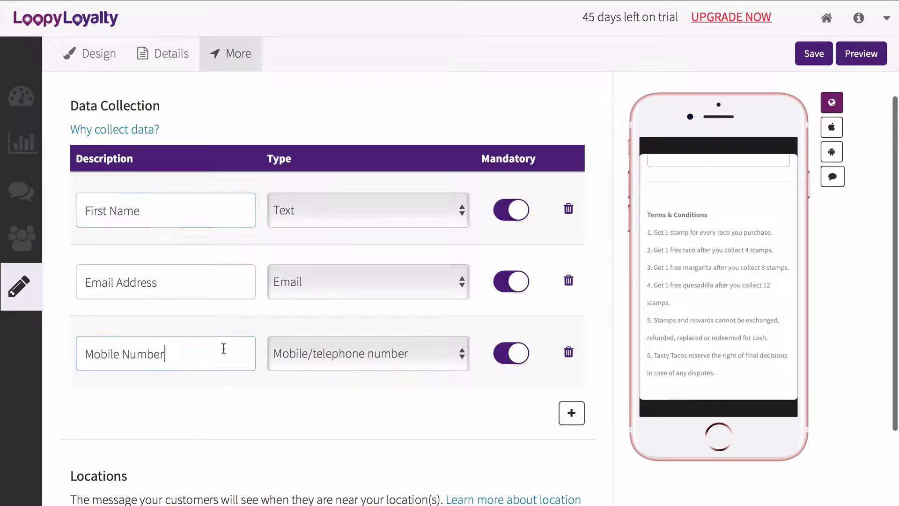
left_click(224, 281)
left_click(221, 347)
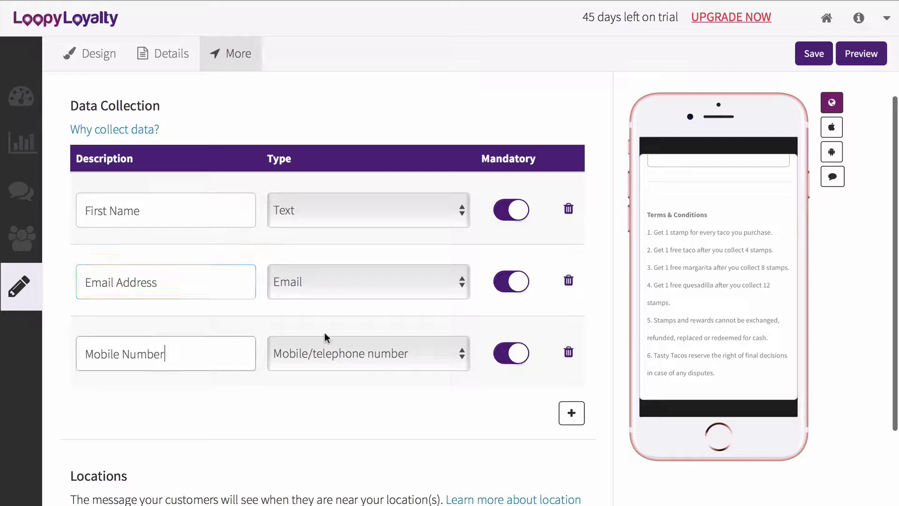
left_click(568, 352)
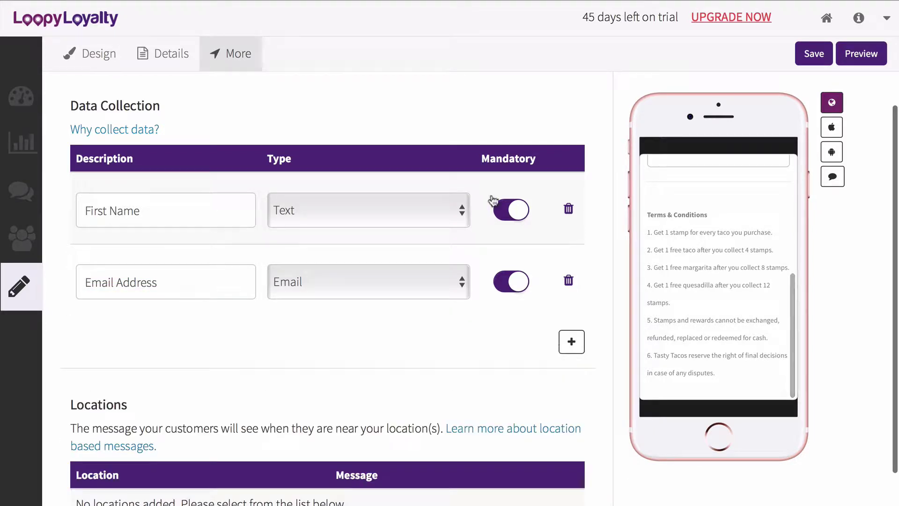
scroll(492, 188, "up", 1)
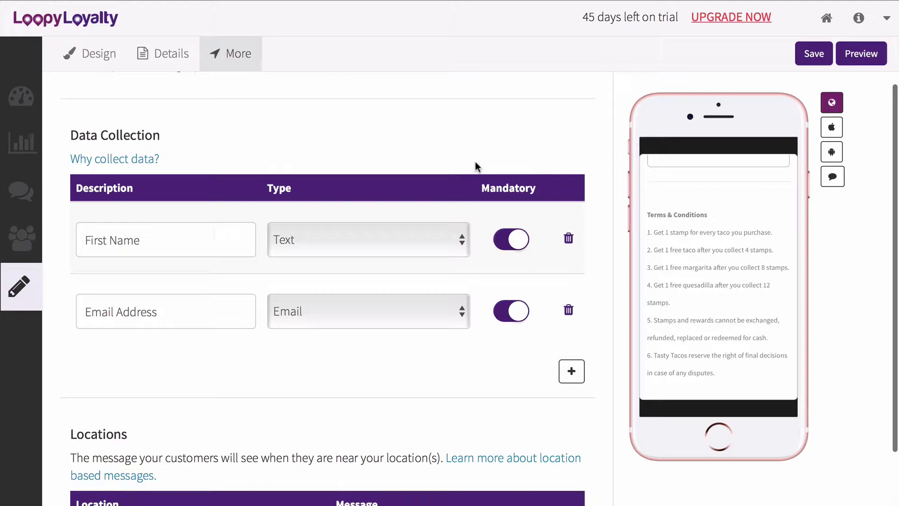
scroll(475, 161, "down", 3)
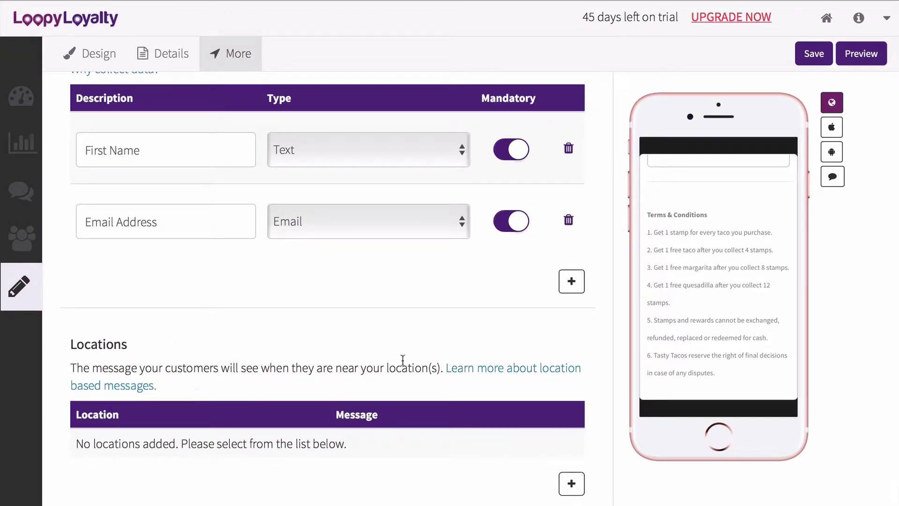
Start a new location named Tasty Tacos HQ.
left_click(572, 484)
left_click(552, 73)
left_click(362, 125)
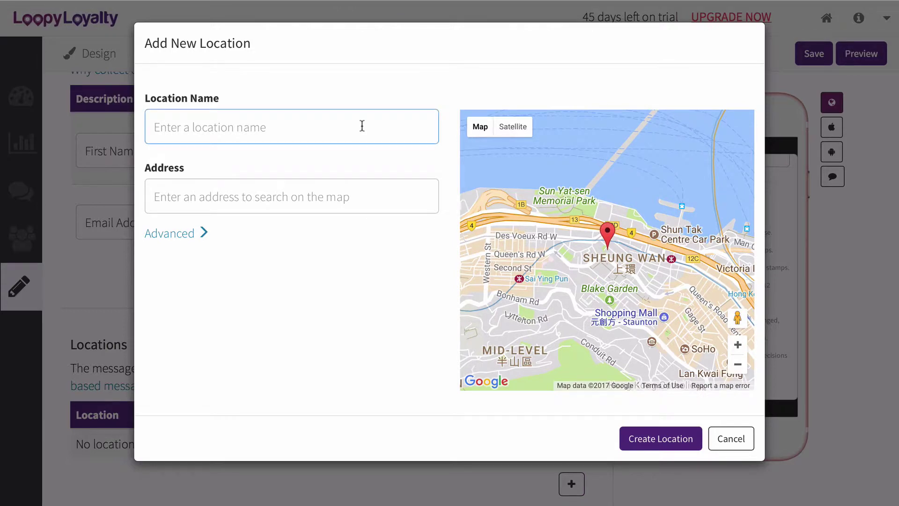
type("Tasty Tacos HQ")
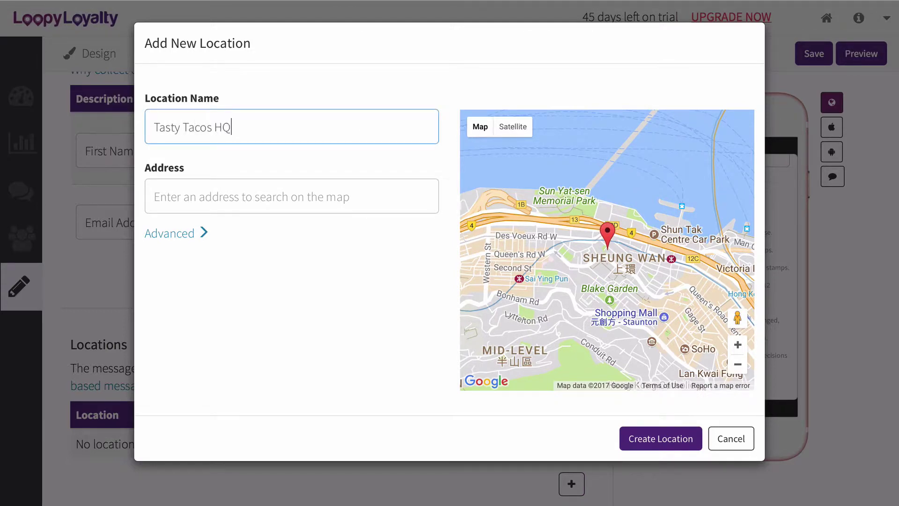
Set its address to Golden Sun Centre, Wing Lok Street, Hong Kong and reveal its coordinates.
left_click(332, 196)
type("go")
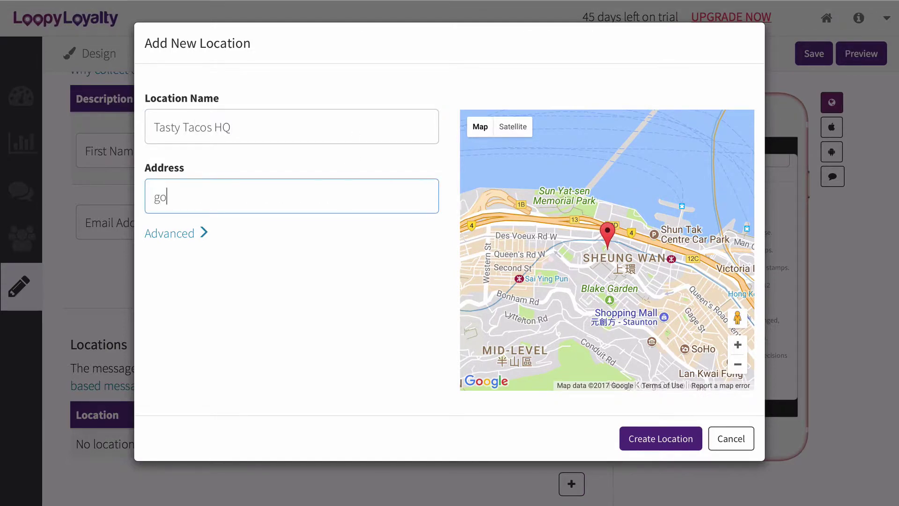
type("lden sun centre")
left_click(337, 226)
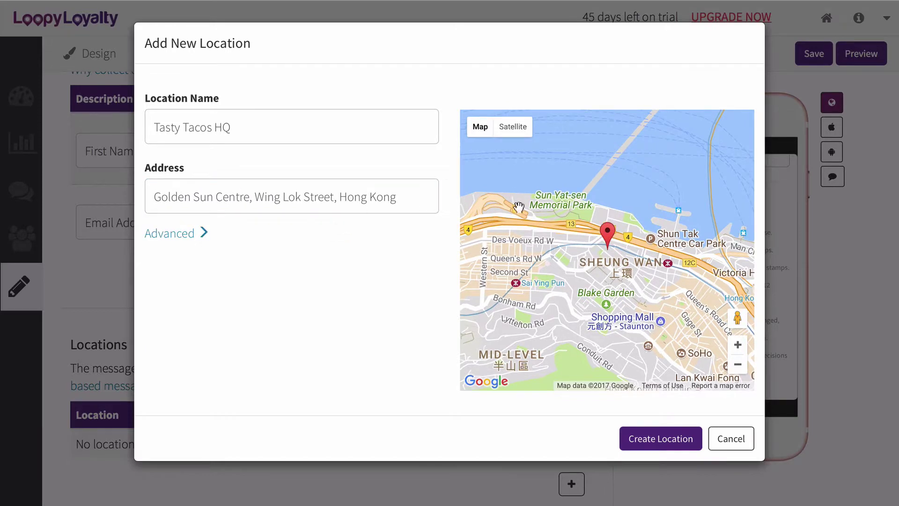
left_click(738, 345)
left_click(738, 345)
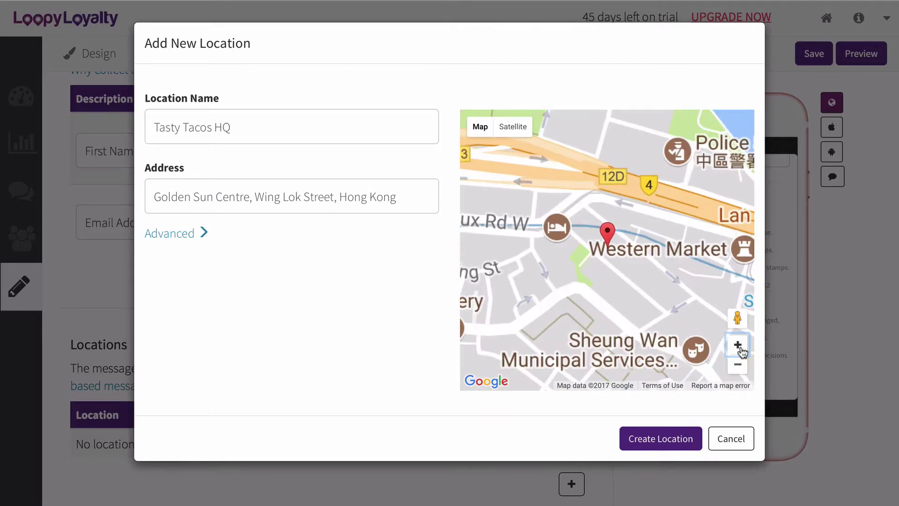
left_click(738, 344)
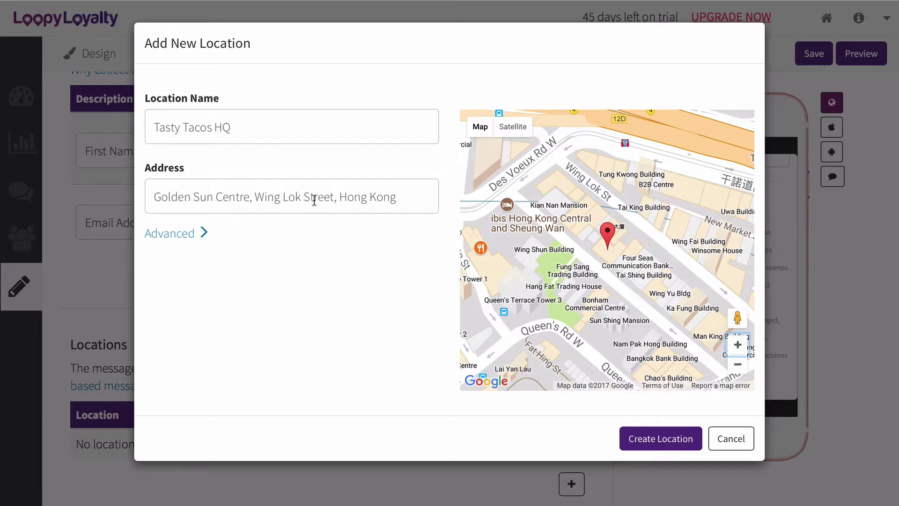
left_click(203, 234)
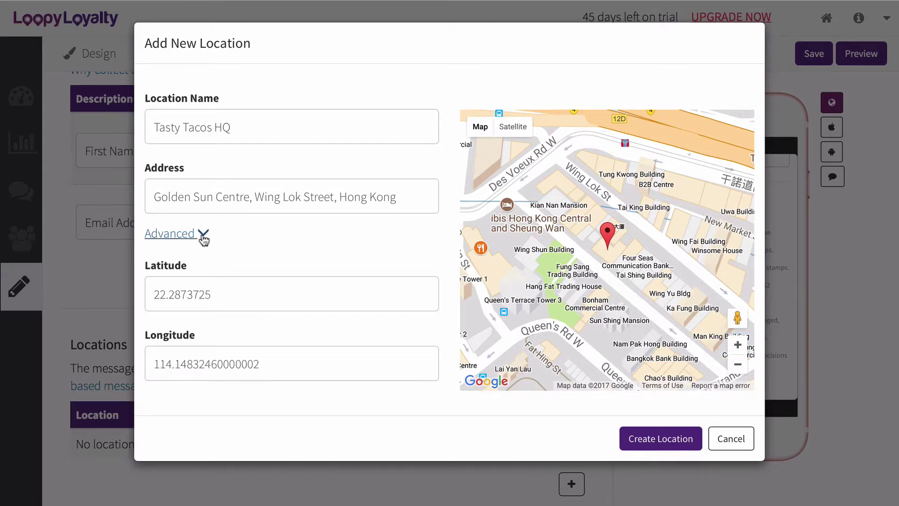
Create the Tasty Tacos HQ location with the advanced coordinates hidden.
left_click(203, 234)
left_click(661, 440)
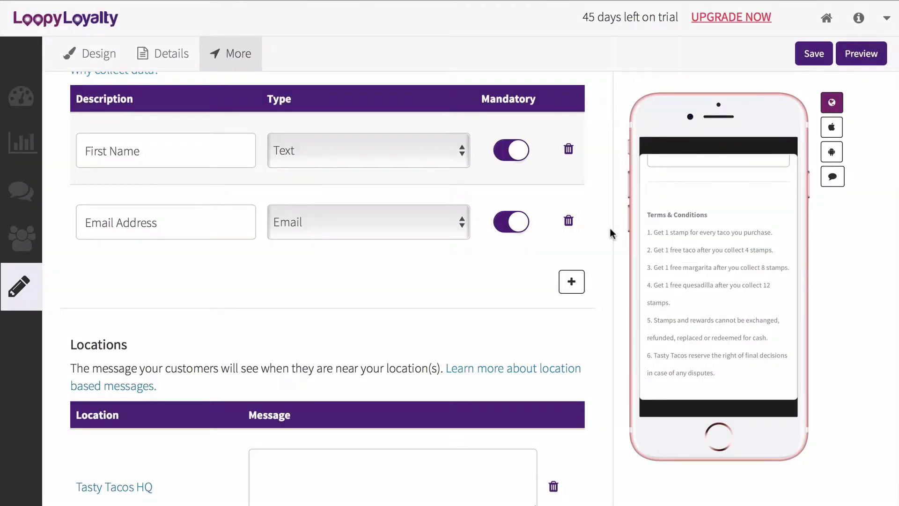
scroll(611, 233, "down", 4)
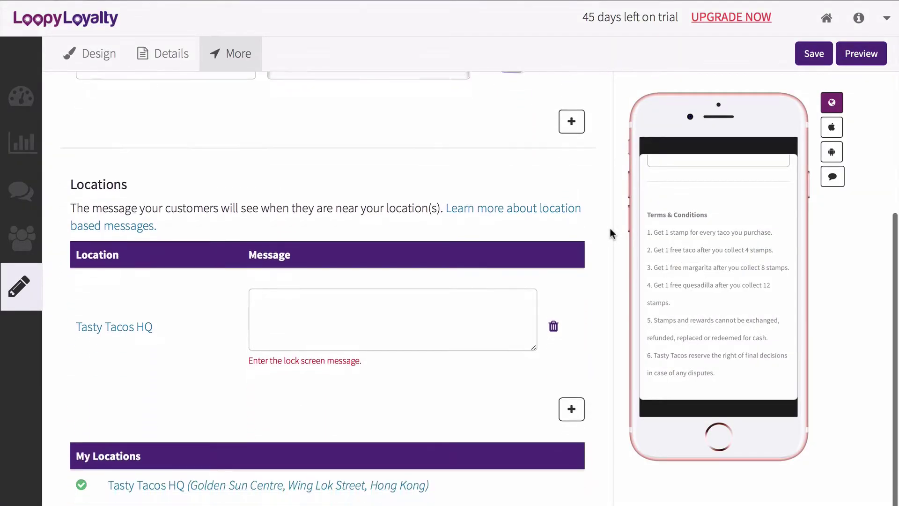
Set its lock-screen message to 'Come and try our new pulled pork tacos! 🌮'.
left_click(475, 323)
type("Co")
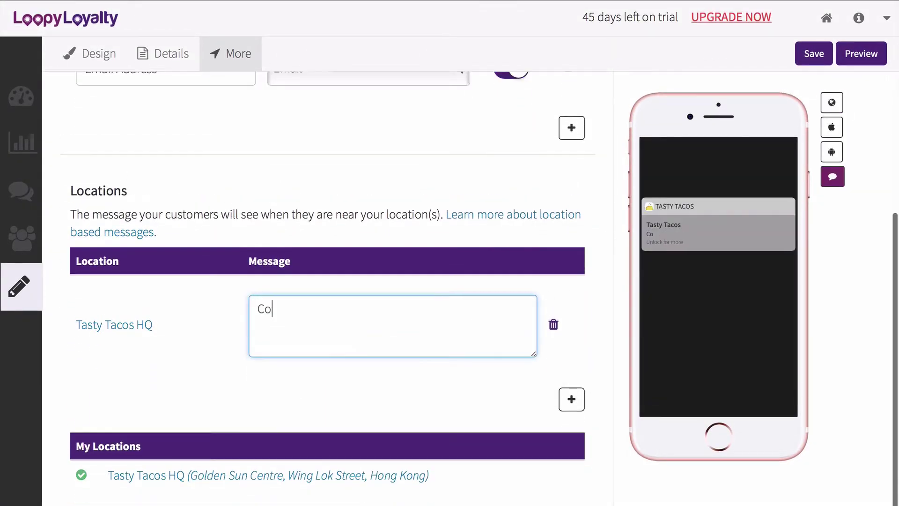
type("me and try our new pulled pork tacos!")
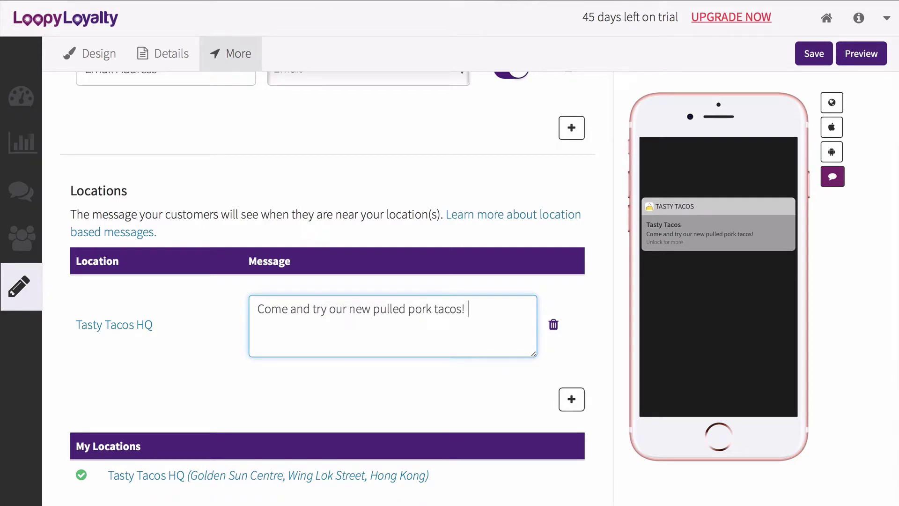
type("🌮")
left_click(527, 285)
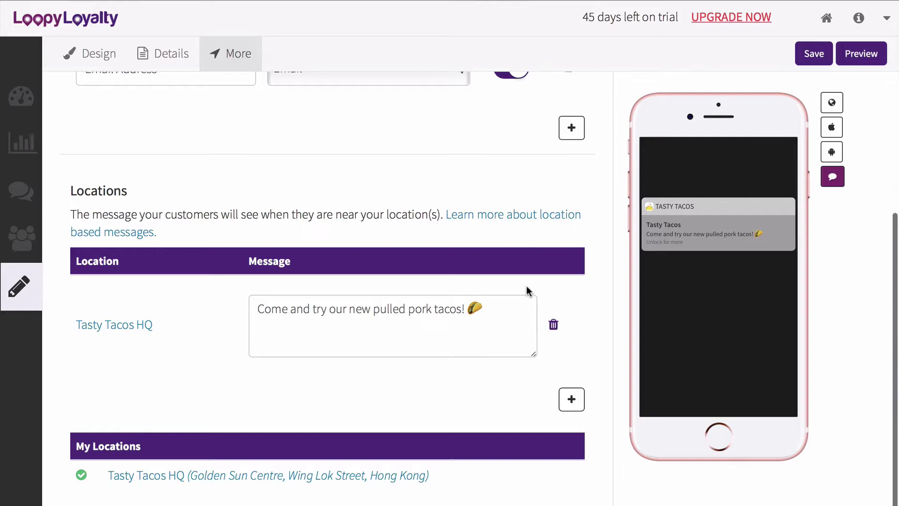
scroll(526, 286, "up", 8)
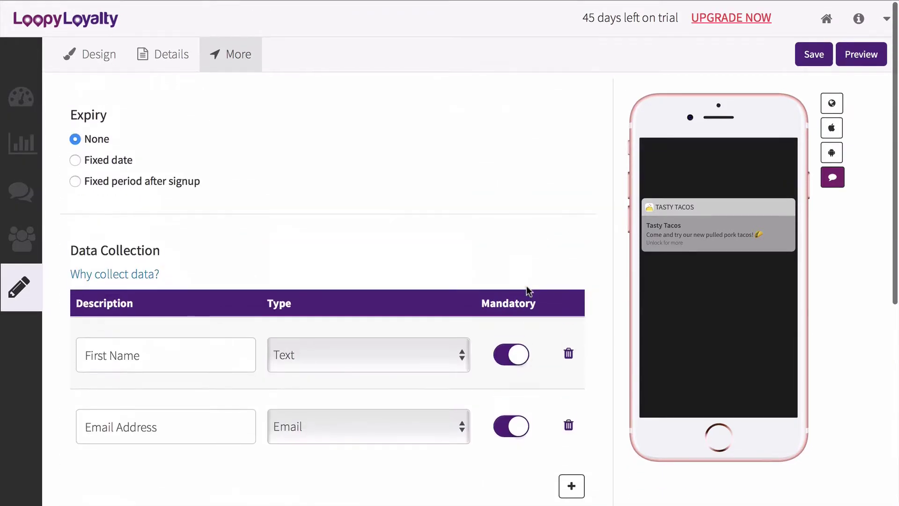
left_click(840, 104)
scroll(712, 194, "down", 3)
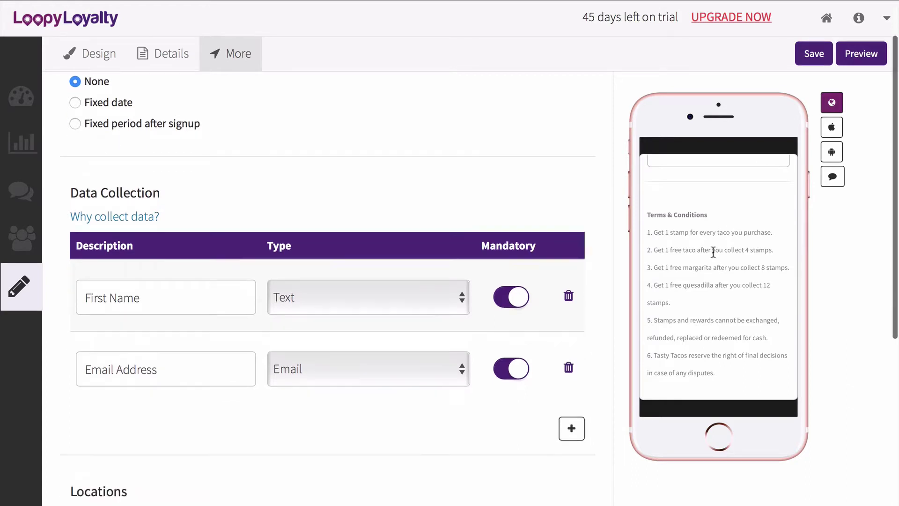
scroll(712, 194, "up", 10)
left_click(828, 131)
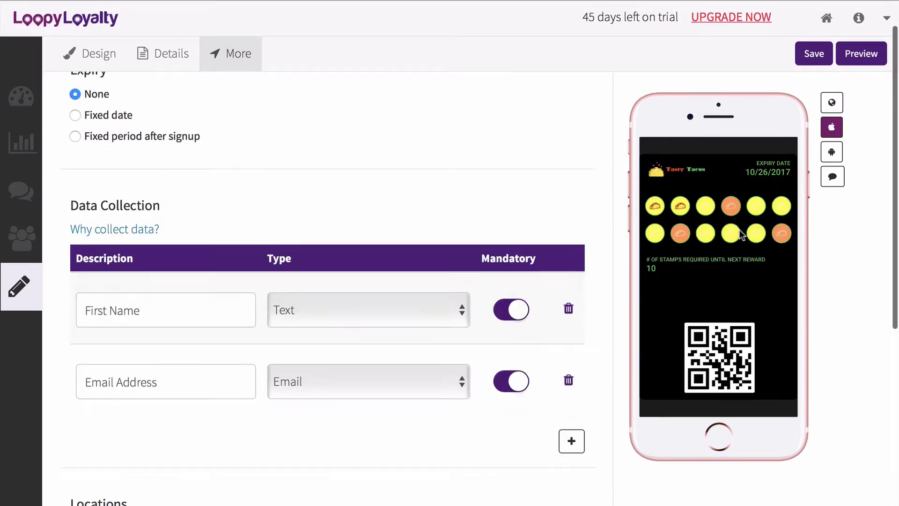
left_click(830, 154)
left_click(832, 177)
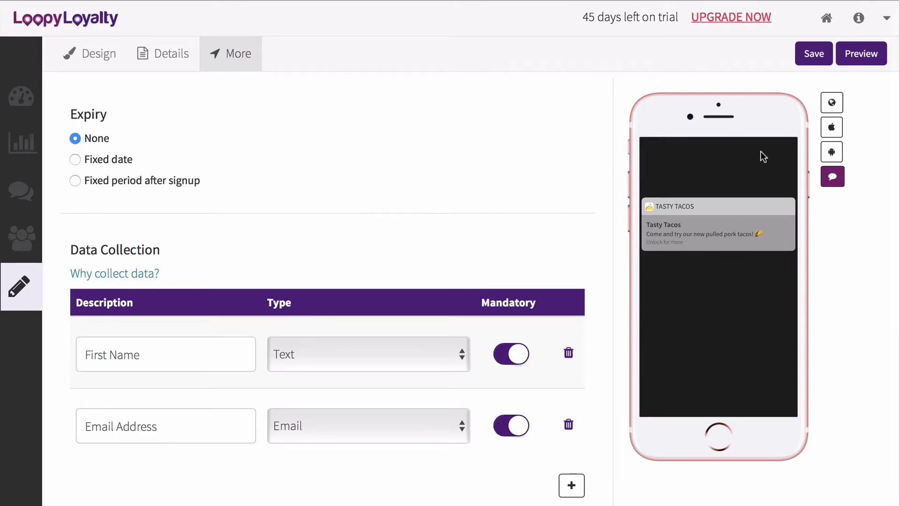
Save the card design with the internal name 'Tasty Tacos Multi'.
left_click(812, 66)
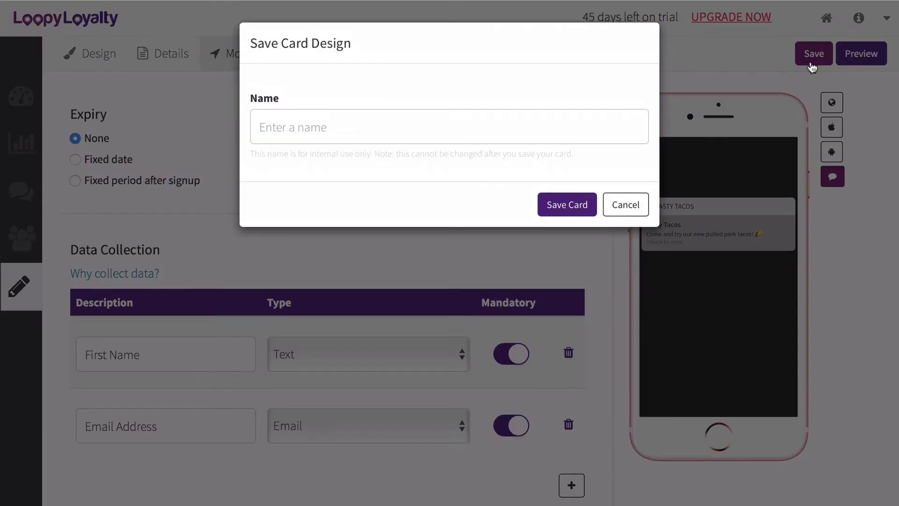
left_click(563, 134)
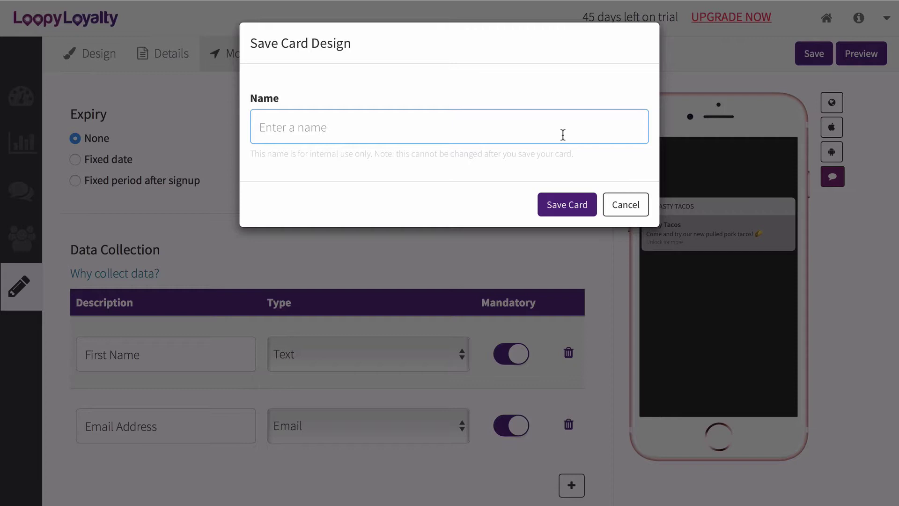
type("Tasty Ta")
type("cos Multi")
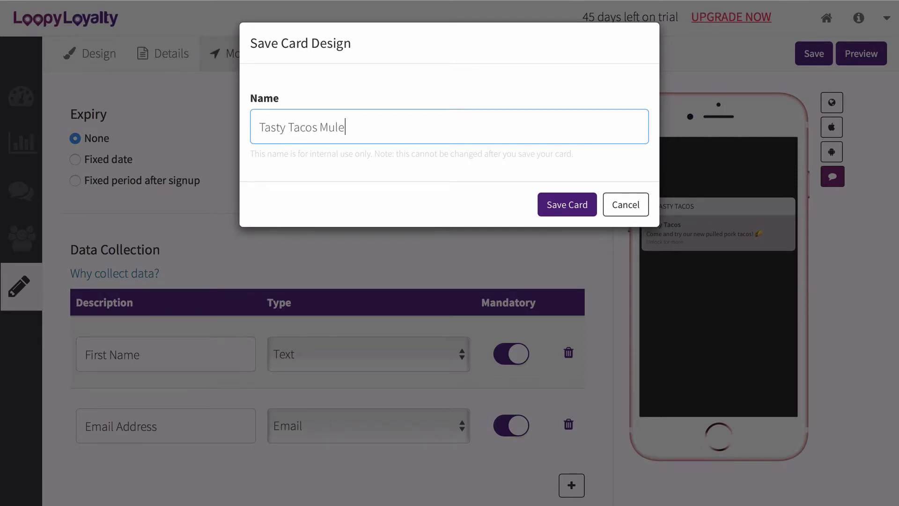
left_click(556, 206)
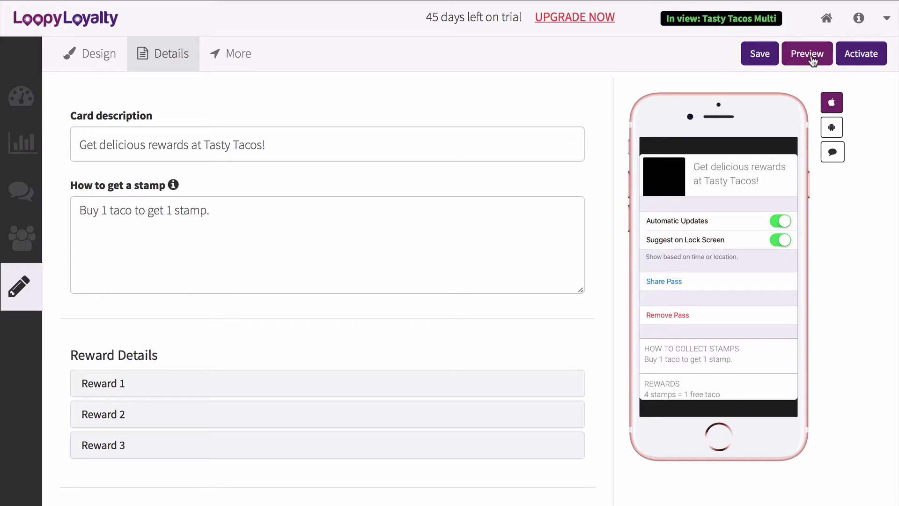
Text a card preview to the phone after choosing its country code and entering the number.
left_click(812, 55)
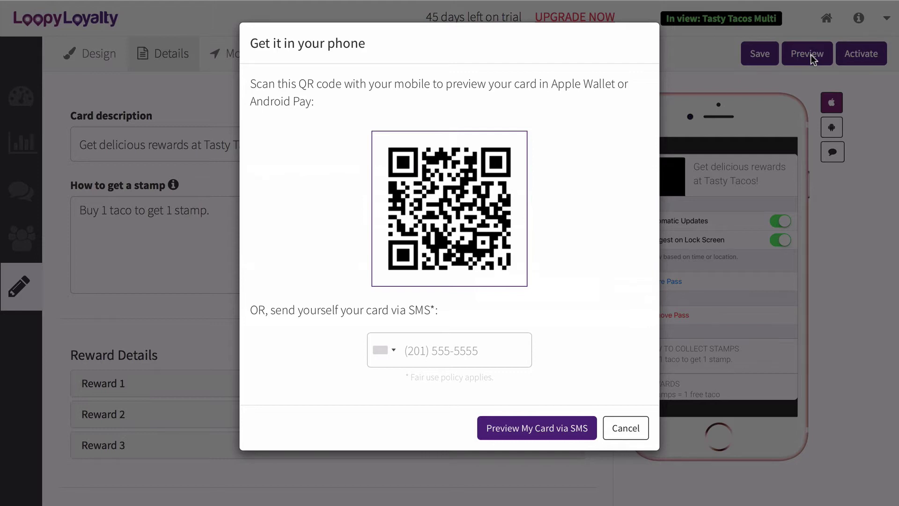
left_click(482, 343)
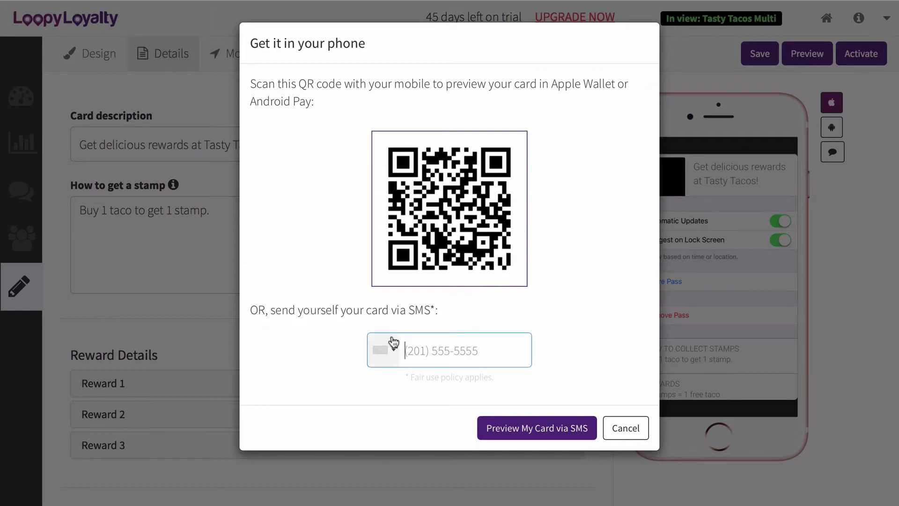
left_click(393, 344)
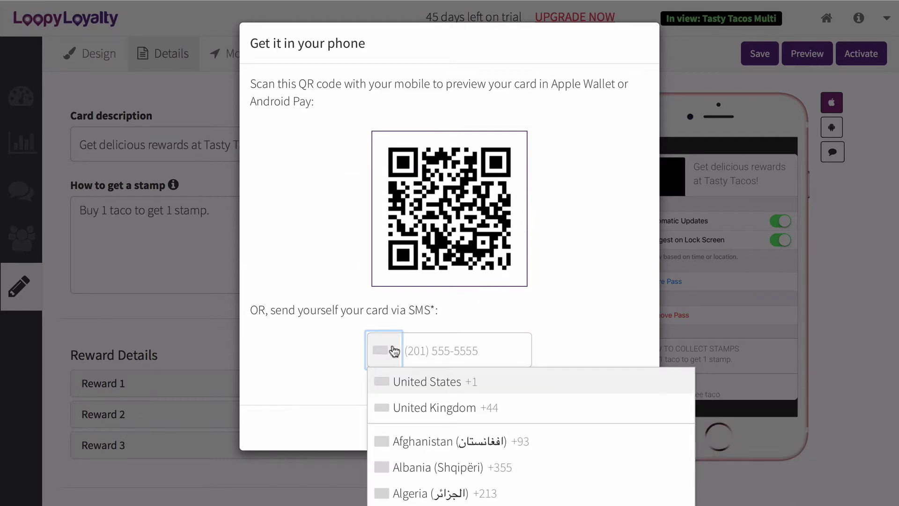
left_click(422, 441)
type("6254")
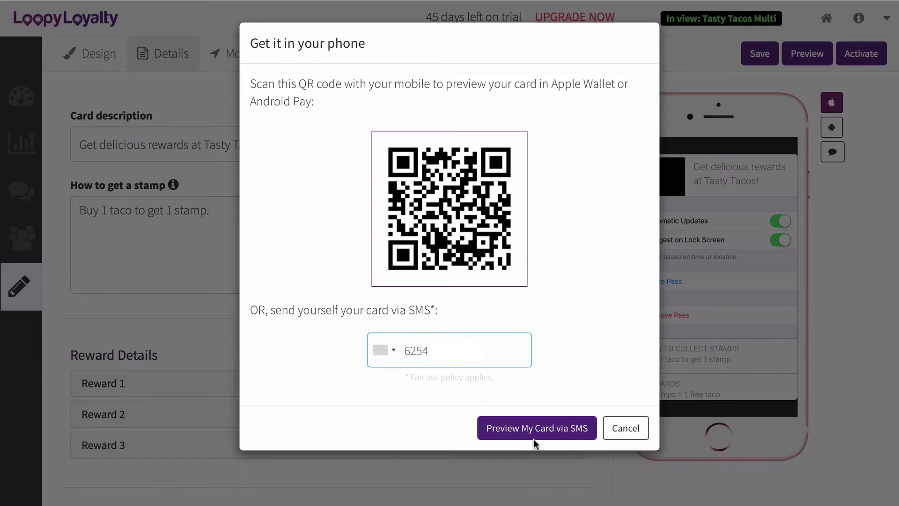
left_click(535, 428)
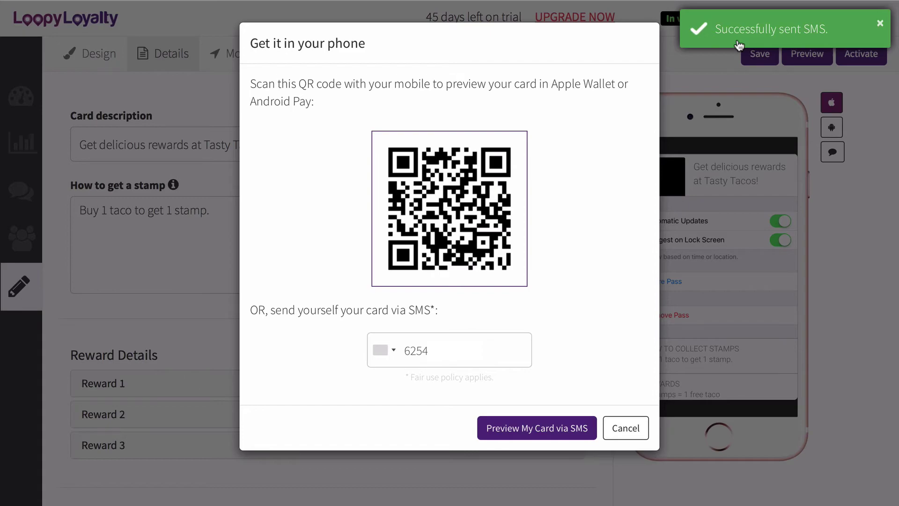
left_click(636, 427)
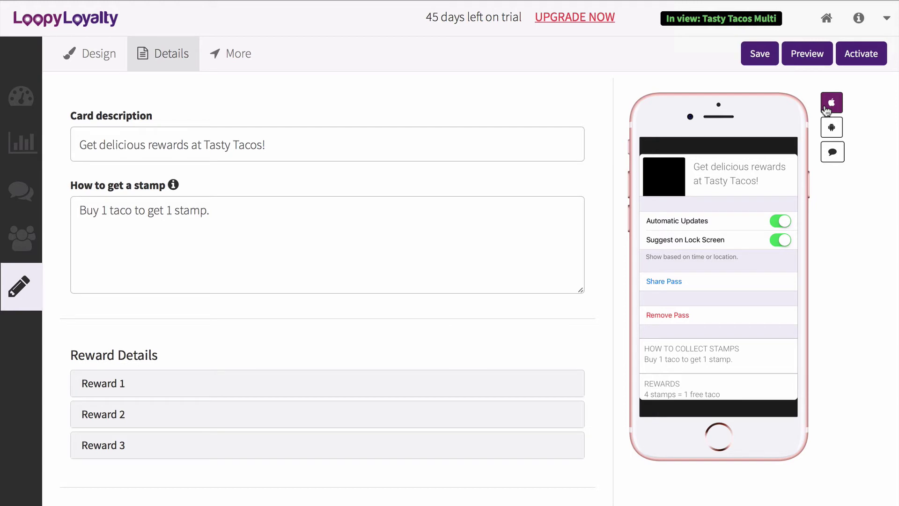
Activate the Tasty Tacos Multi card, confirming past the lock-in warning.
left_click(865, 62)
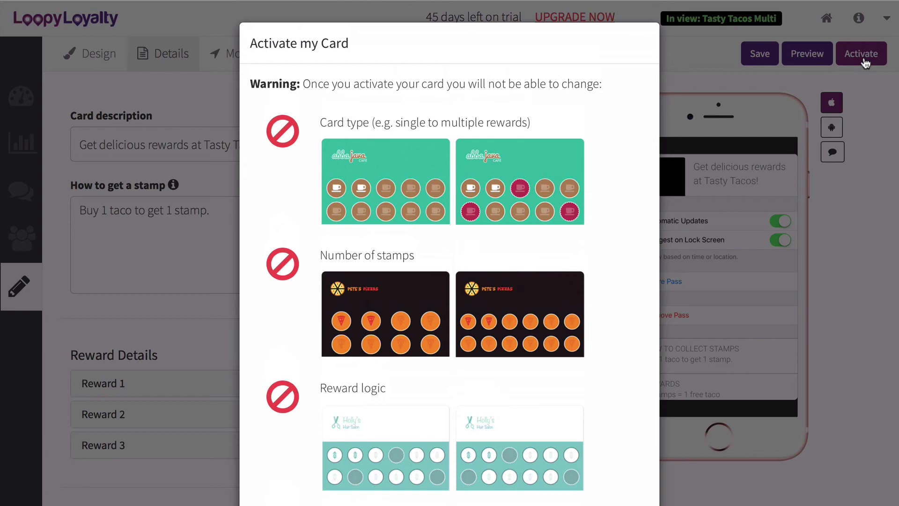
scroll(569, 94, "down", 3)
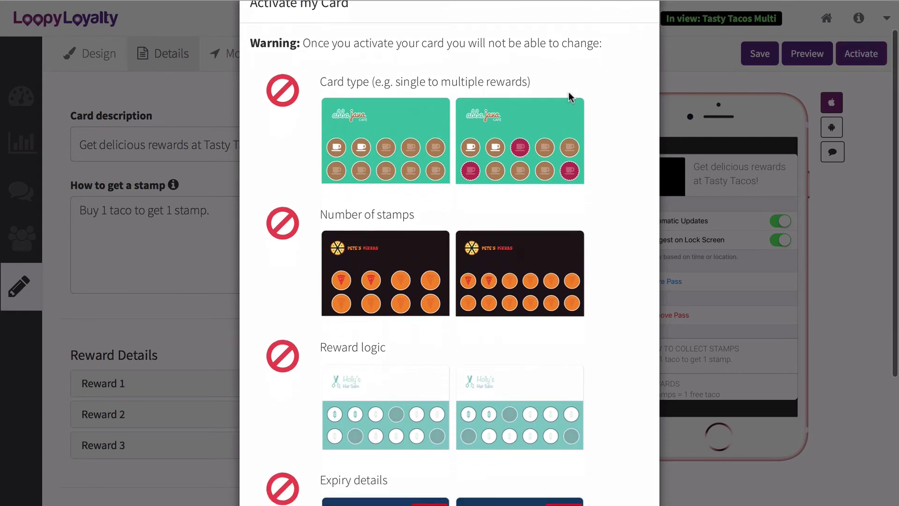
scroll(571, 97, "down", 3)
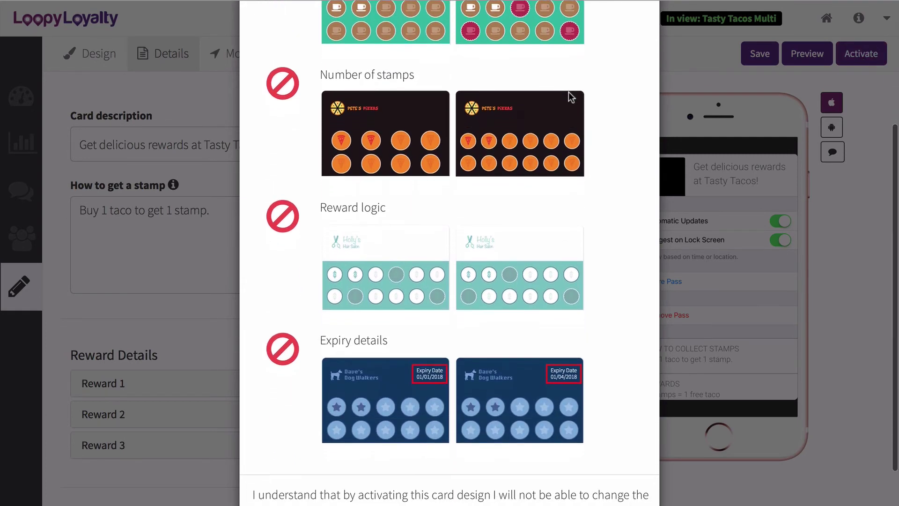
scroll(570, 97, "down", 1)
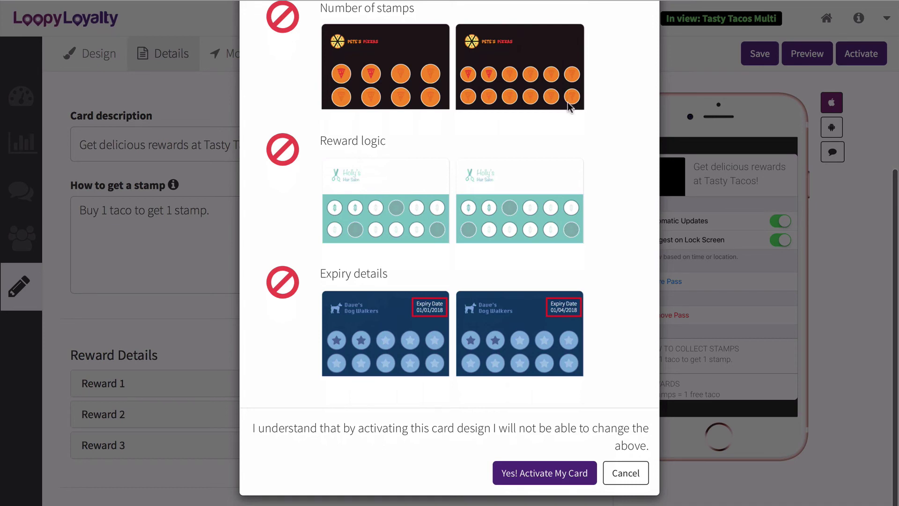
left_click(545, 473)
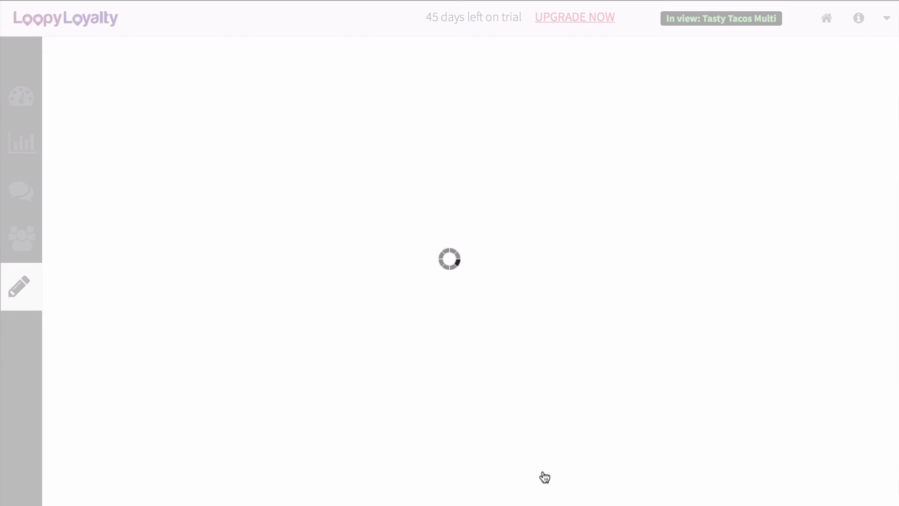